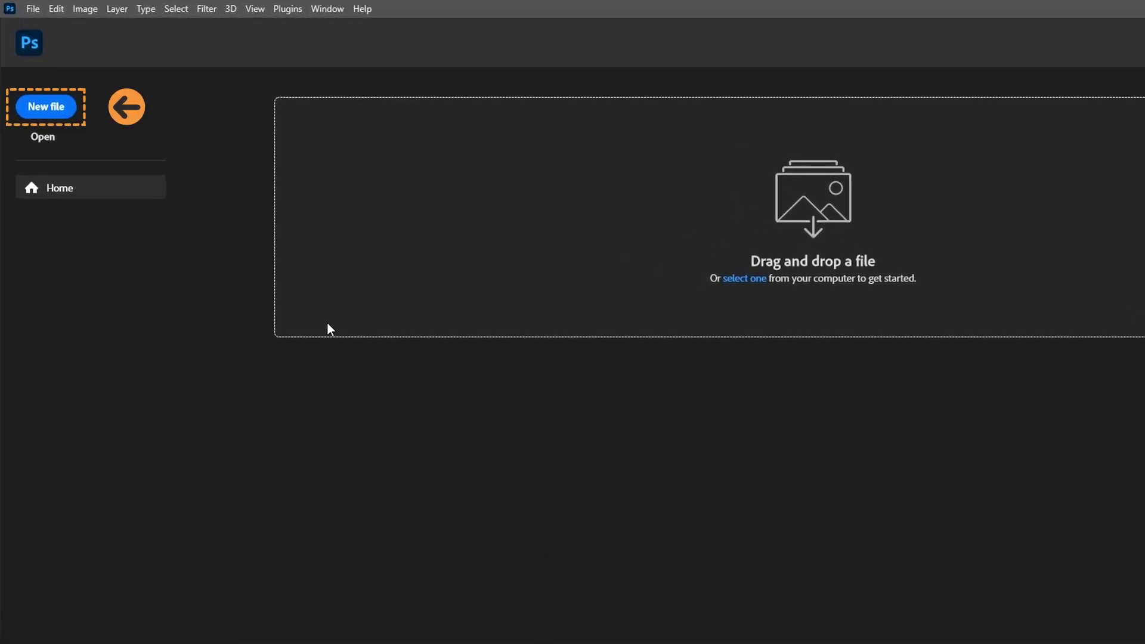
Create a blank 1920 × 1080 px, 72 ppi document with a white background.
left_click(68, 110)
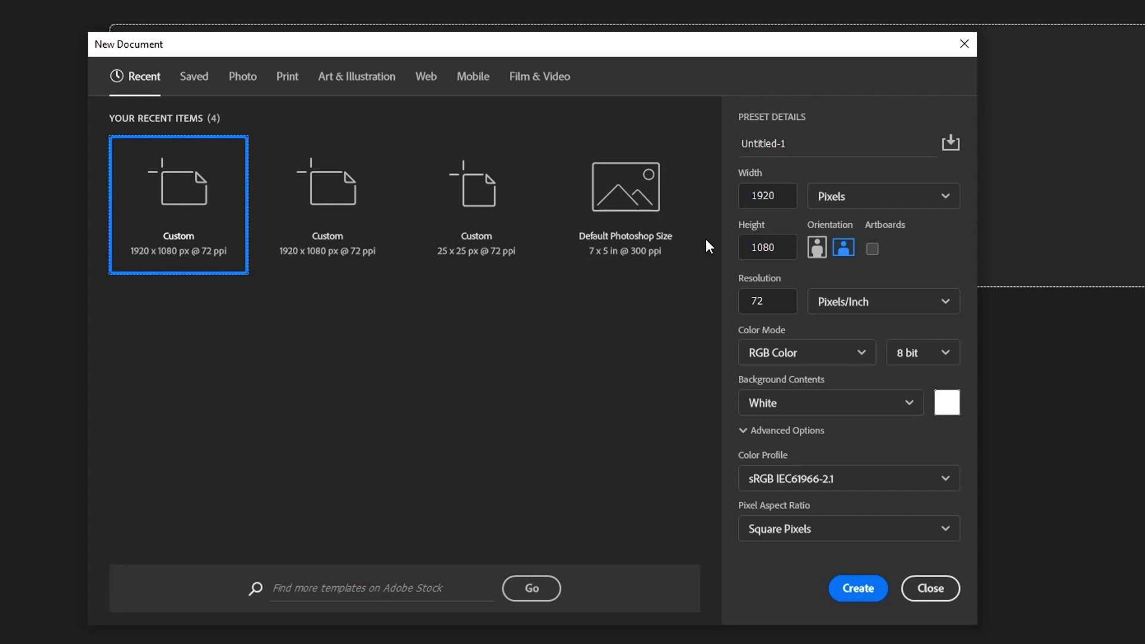
left_click(851, 591)
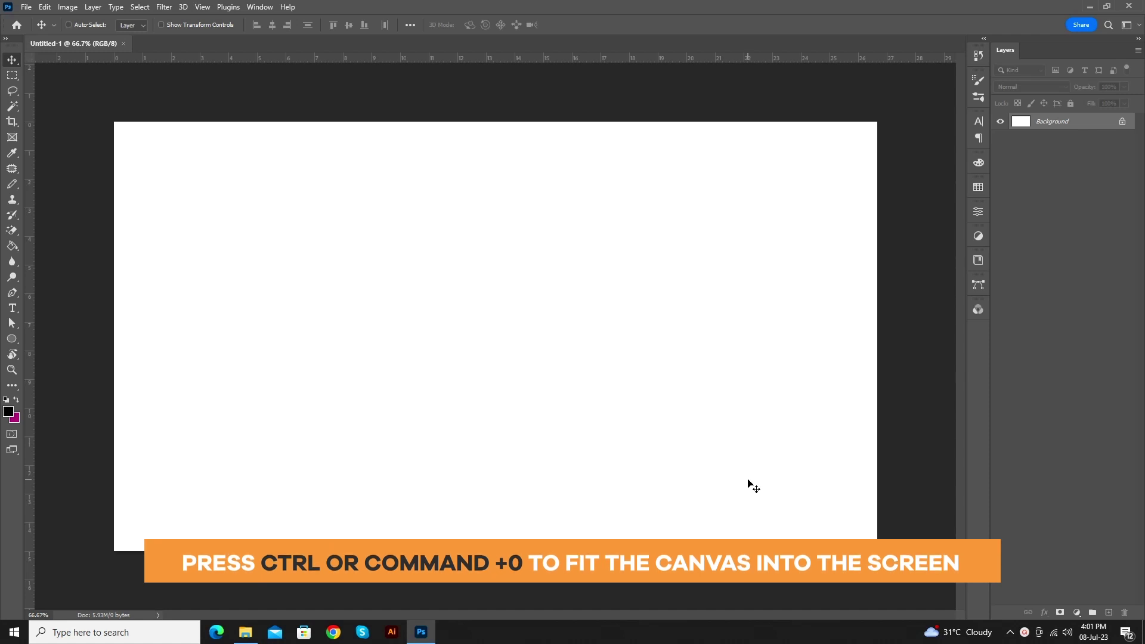
Fit the canvas to the window and draw a 250 × 750 px ellipse.
key("ctrl+0")
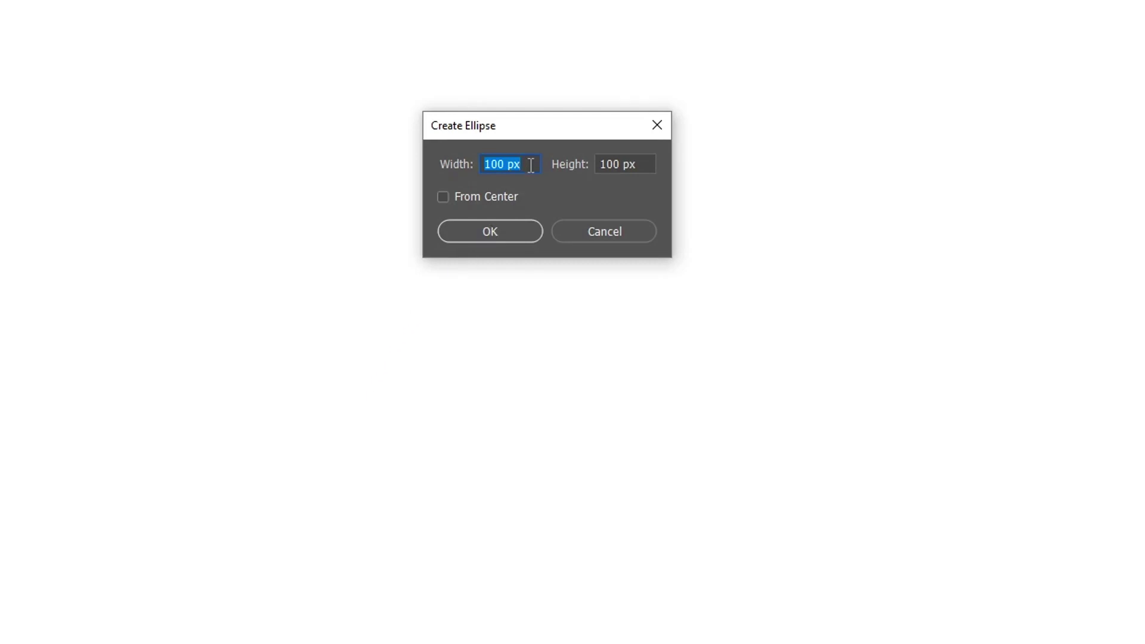
key("BackSpace")
type("250")
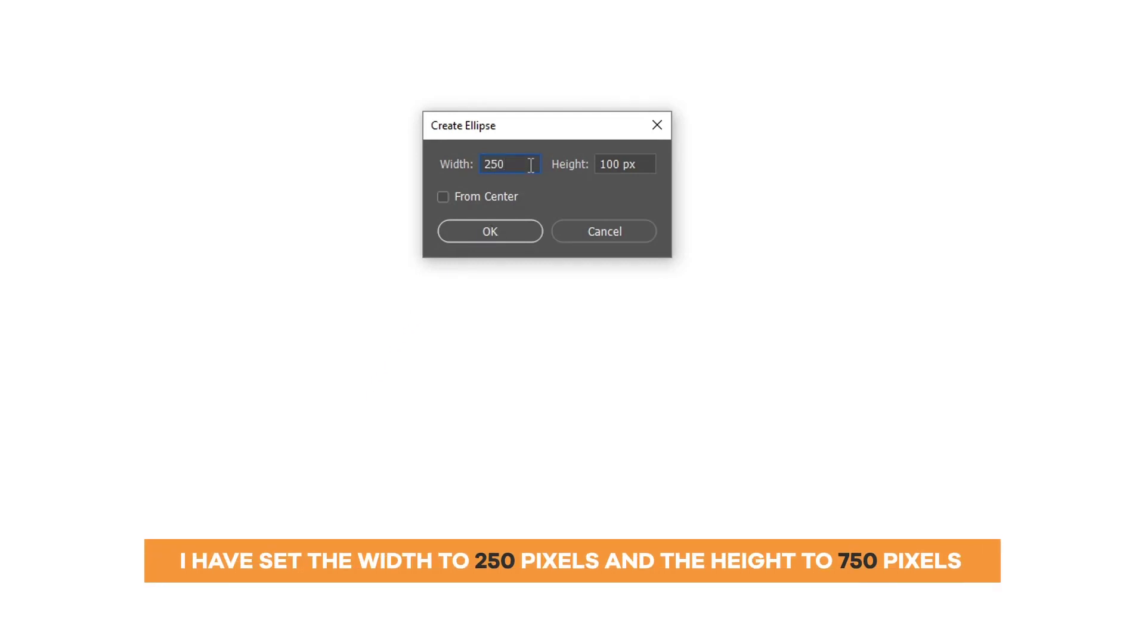
key("Tab")
type("750")
left_click(497, 234)
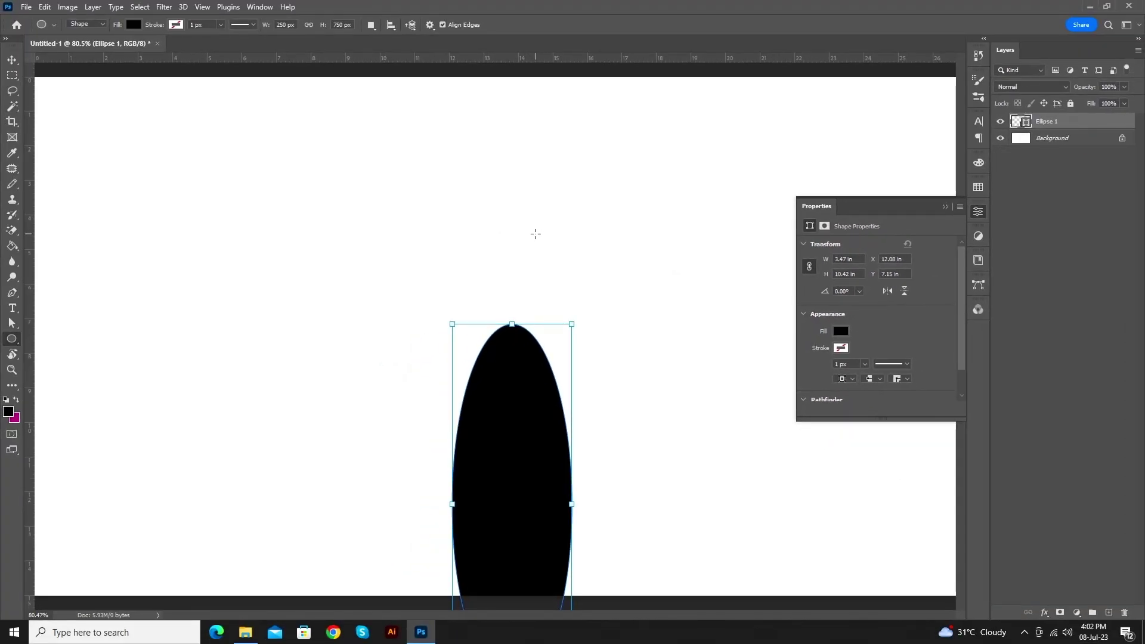
Move the ellipse up-left and rotate it to about -30°.
key("v")
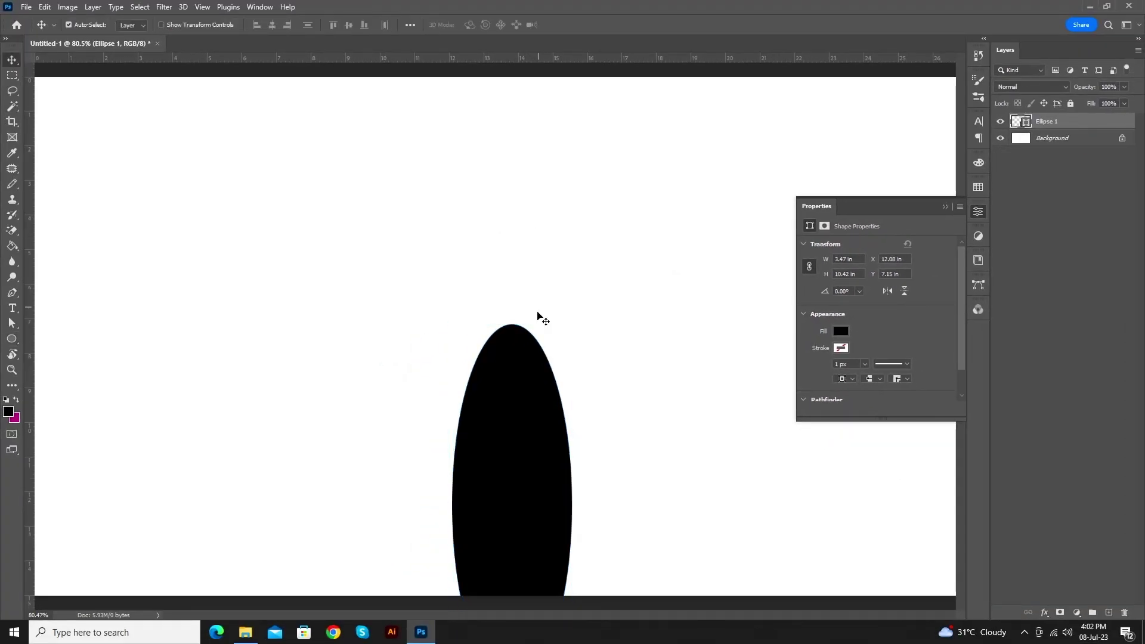
left_click_drag(525, 394, 338, 216)
key("ctrl+t")
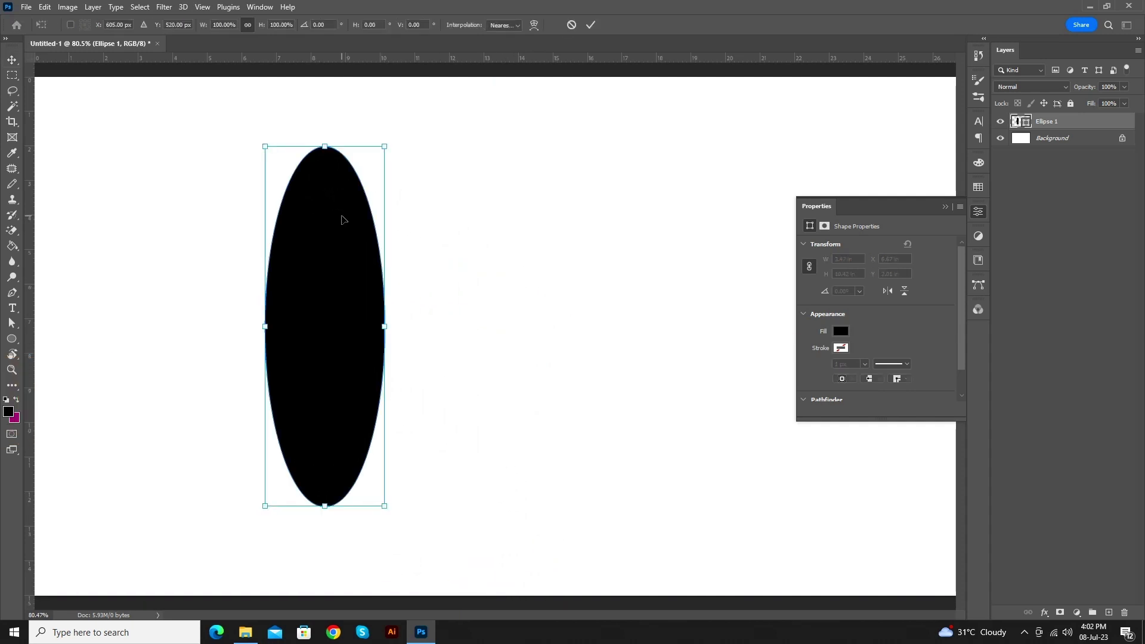
left_click_drag(408, 503, 510, 455)
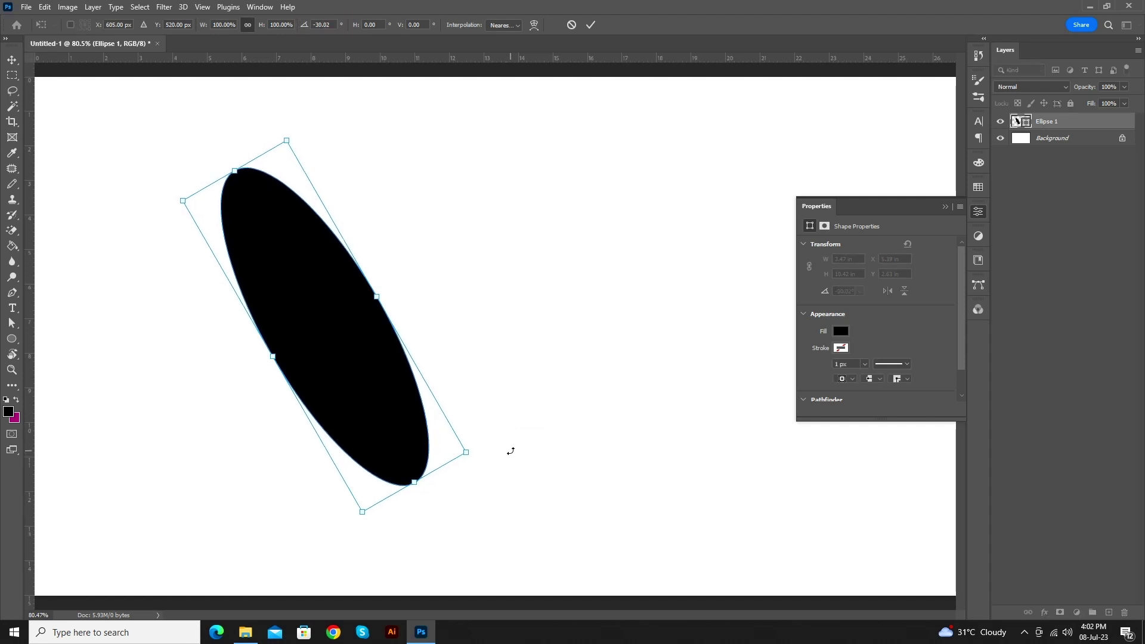
left_click(592, 24)
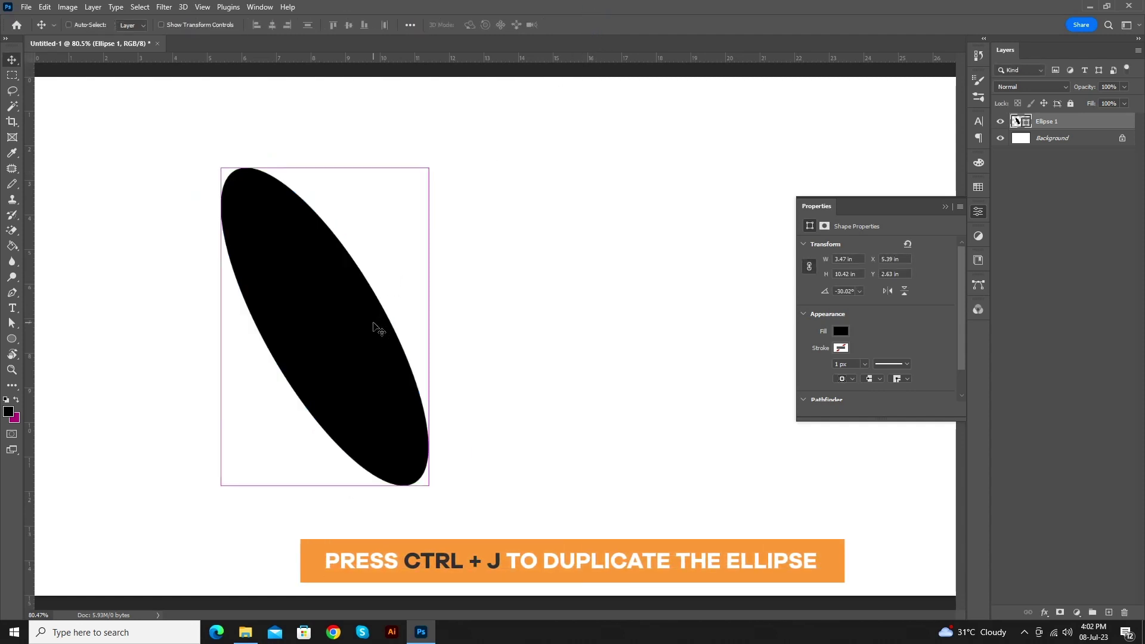
Duplicate the ellipse, flip the copy horizontally, and nudge it right to form a V.
key("ctrl+j")
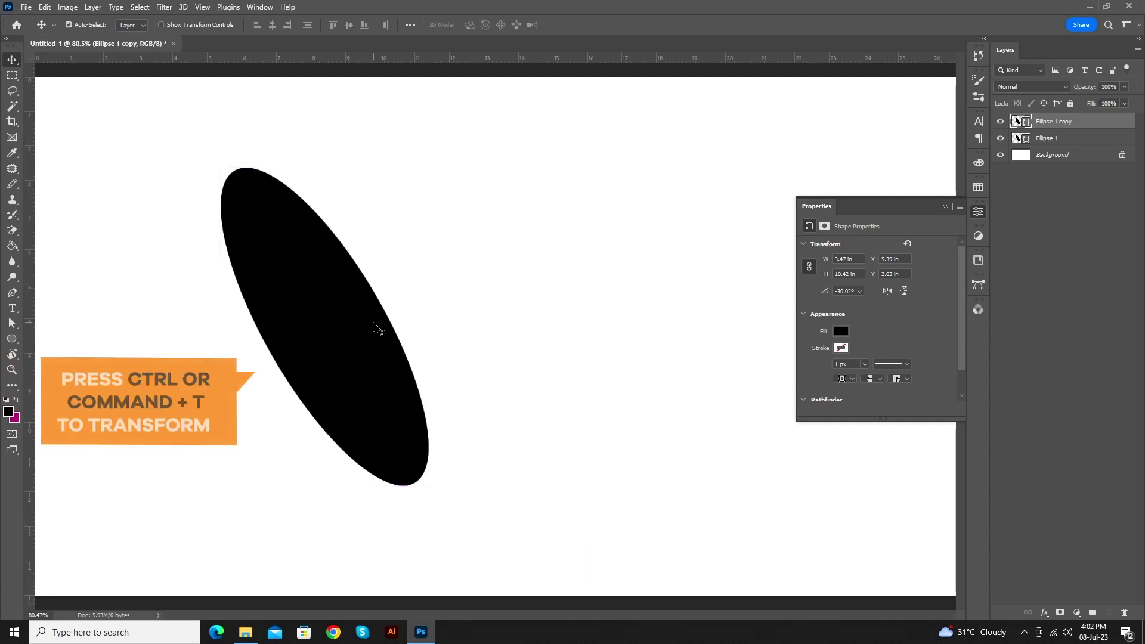
key("ctrl+t")
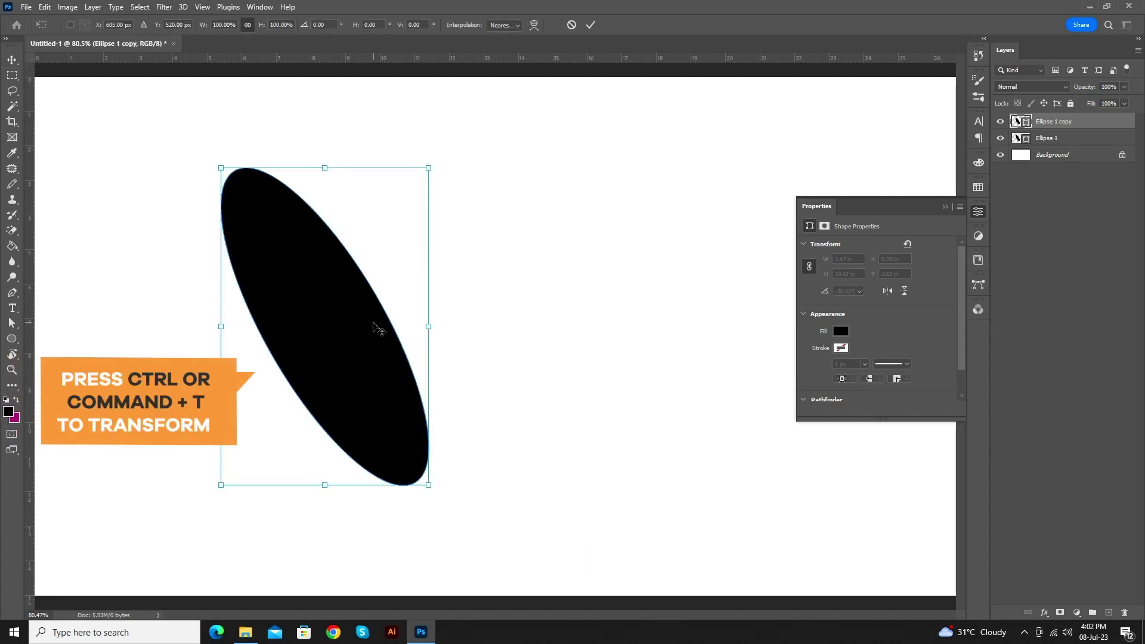
right_click(374, 325)
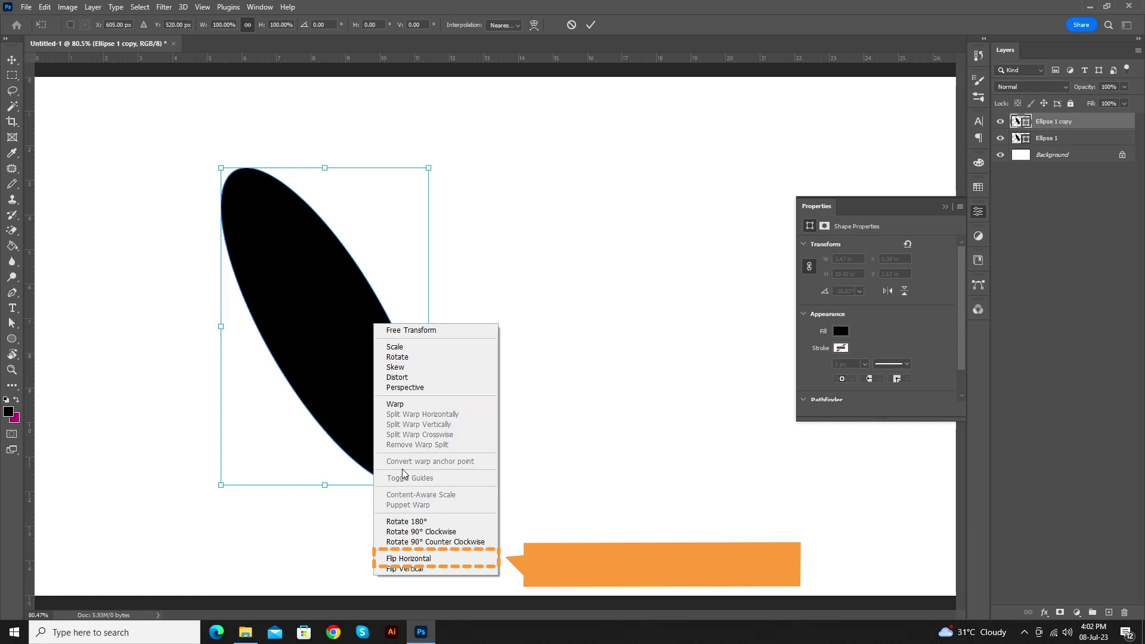
left_click(410, 559)
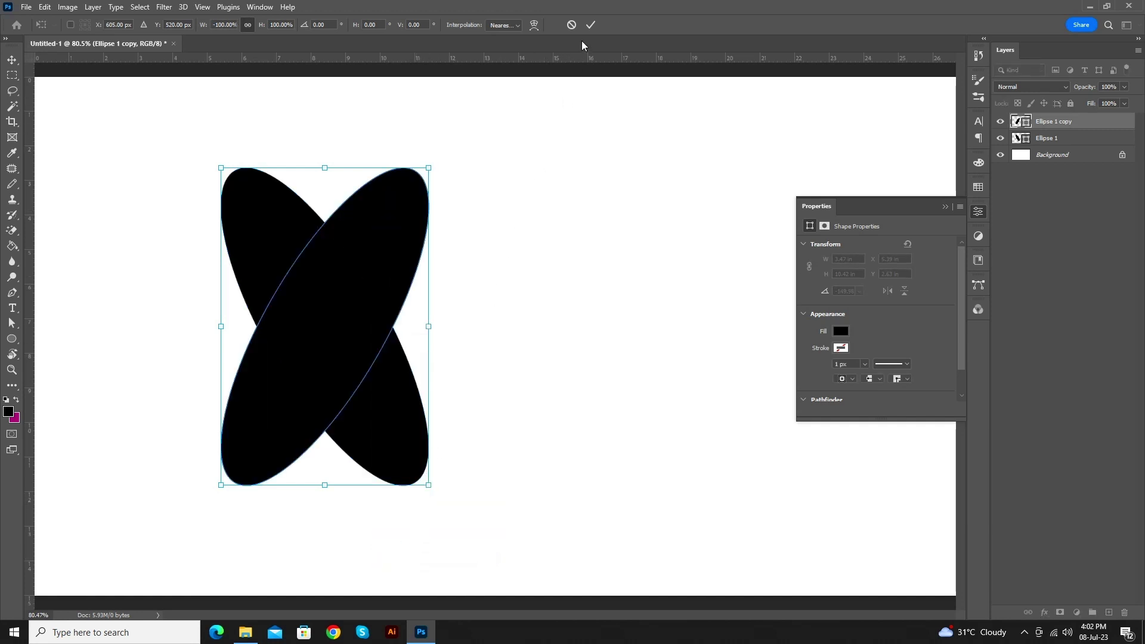
left_click(590, 25)
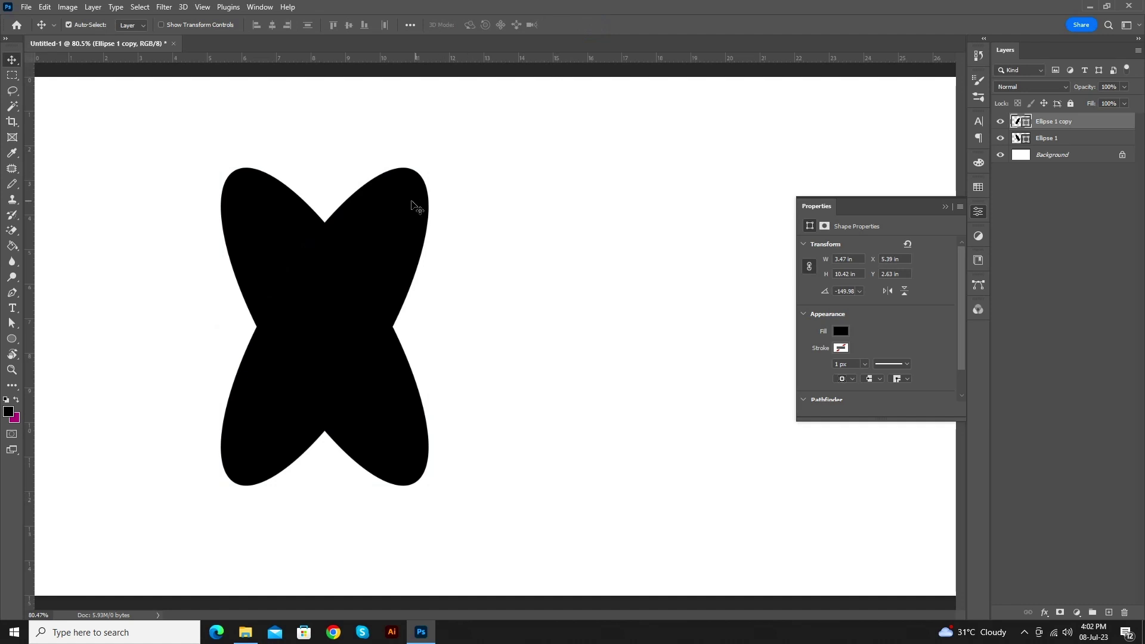
key("shift+Right")
key("shift+Right")
key("shift+Right")
key("shift+Right")
key("shift+Right")
key("shift+Right")
key("shift+Right")
key("shift+Right")
key("shift+Right")
key("shift+Right")
key("shift+Right")
key("shift+Right")
key("shift+Right")
key("shift+Right")
key("shift+Right")
key("shift+Right")
key("shift+Right")
key("shift+Right")
key("shift+Right")
key("shift+Right")
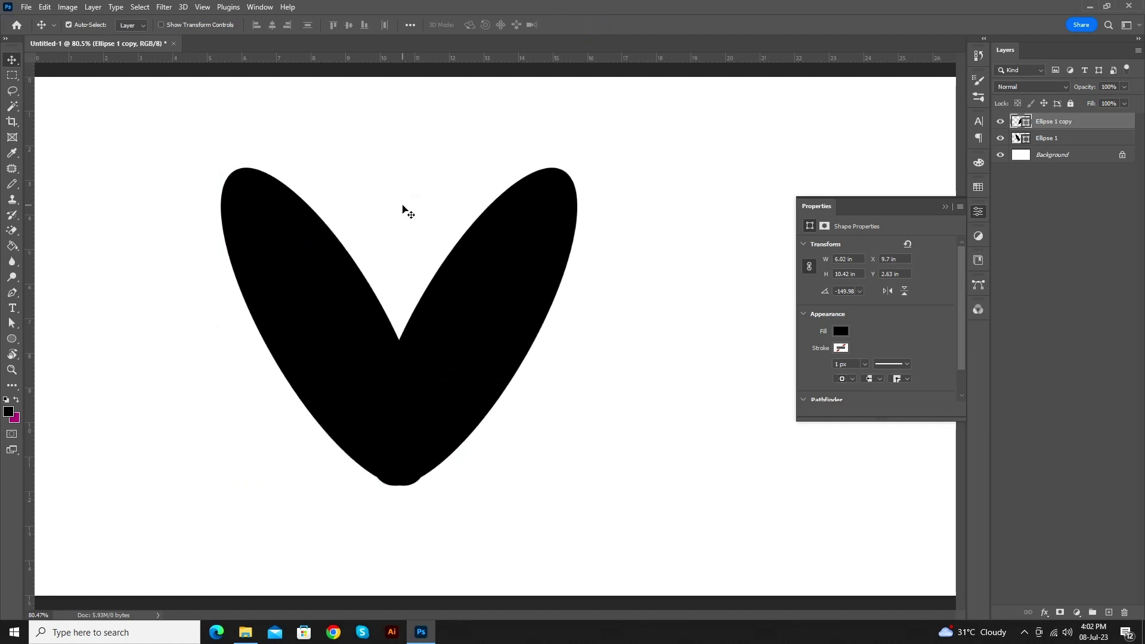
key("Right")
key("Right")
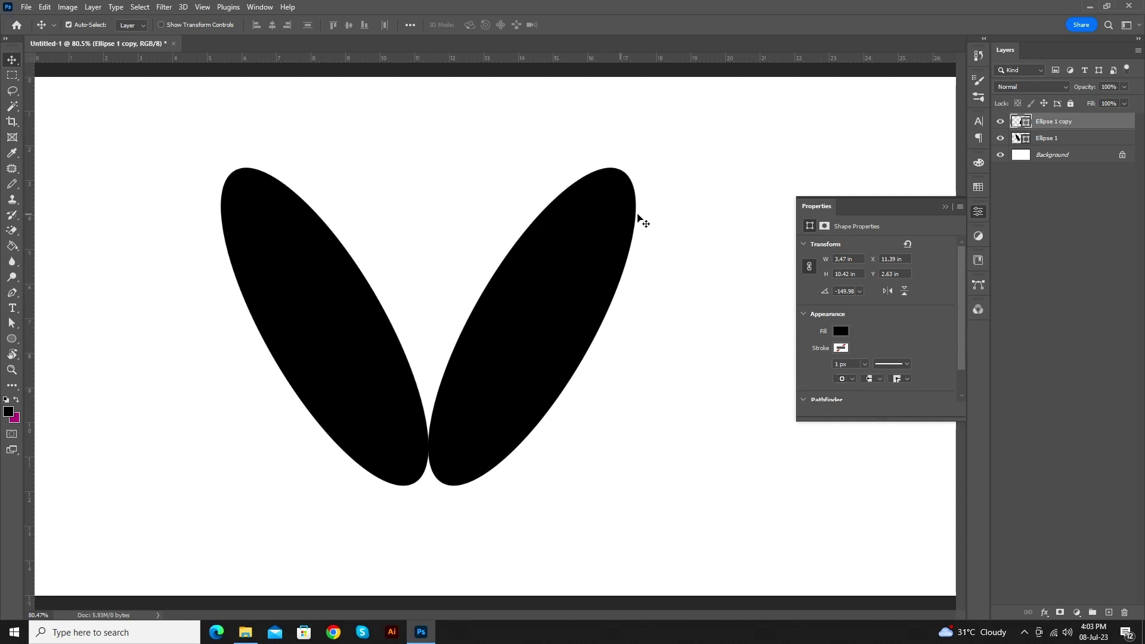
left_click(946, 206)
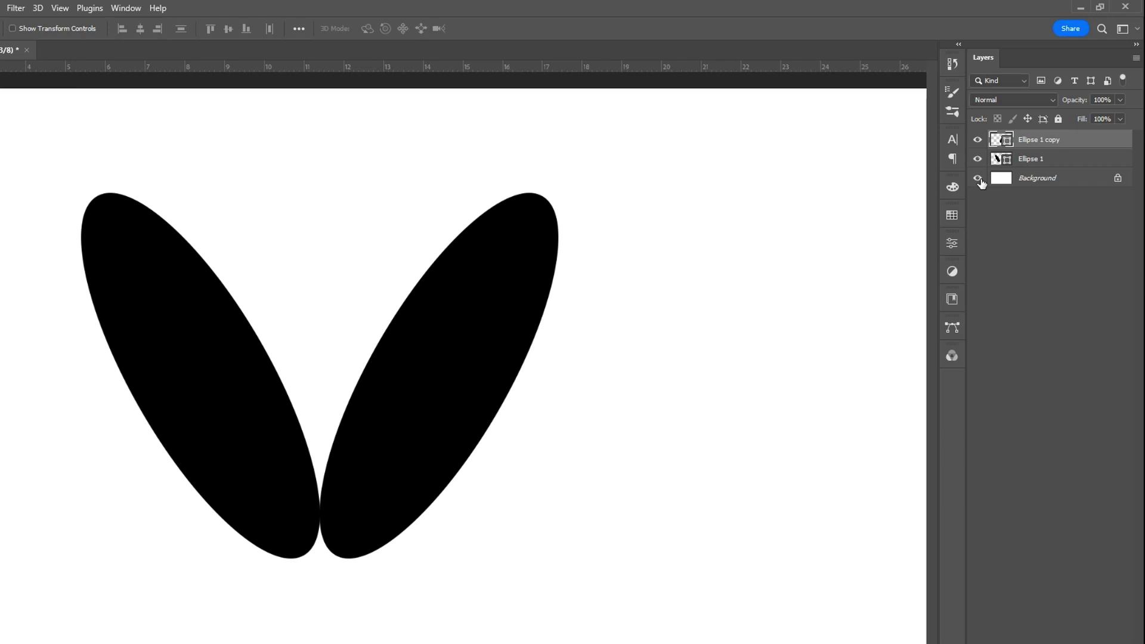
Hide the Background layer and trim away transparent pixels around the two ellipses.
left_click(979, 179)
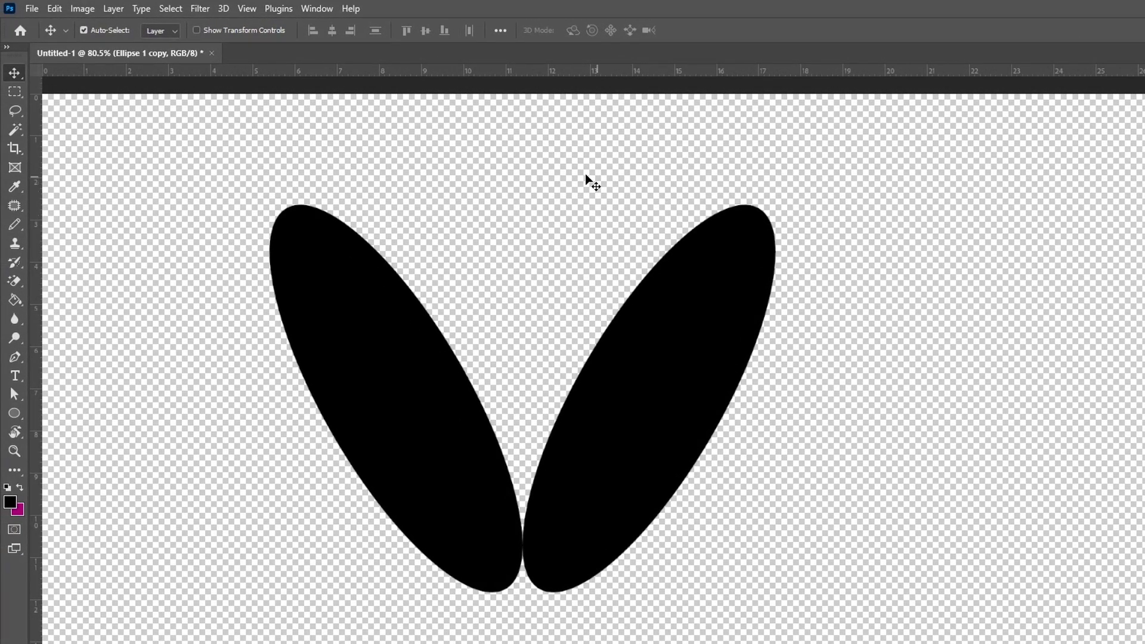
left_click(86, 8)
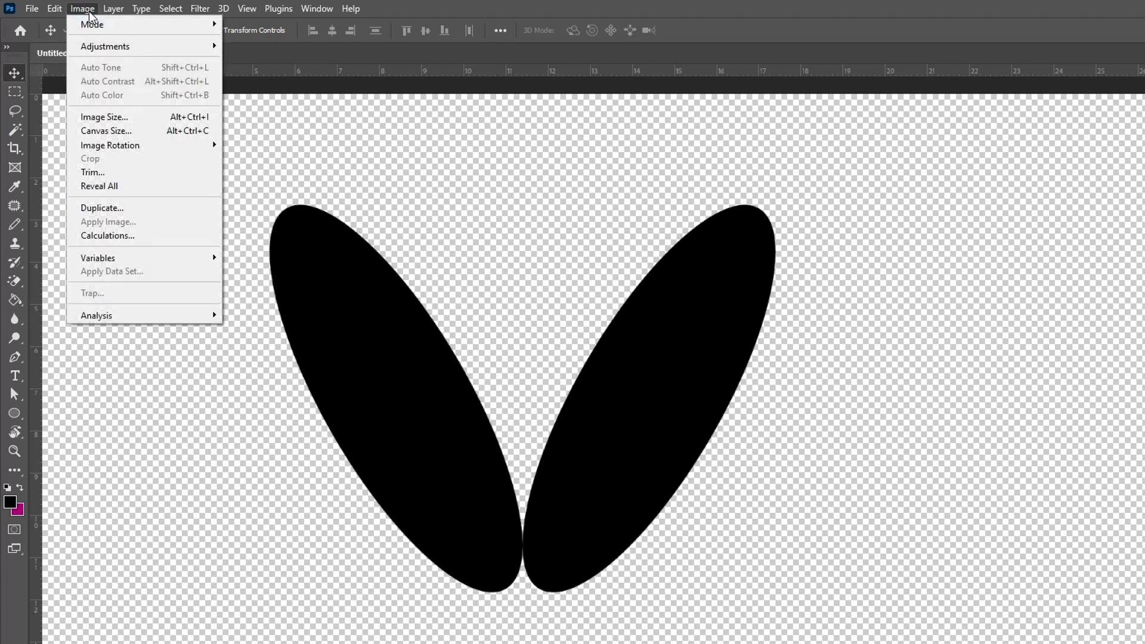
left_click(121, 172)
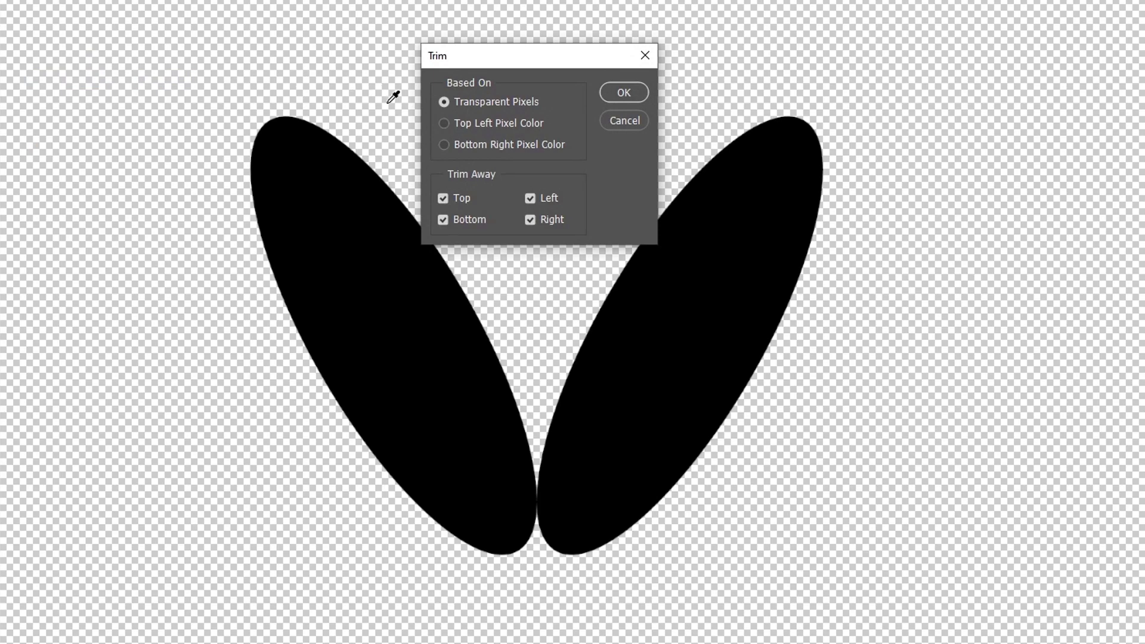
left_click(636, 92)
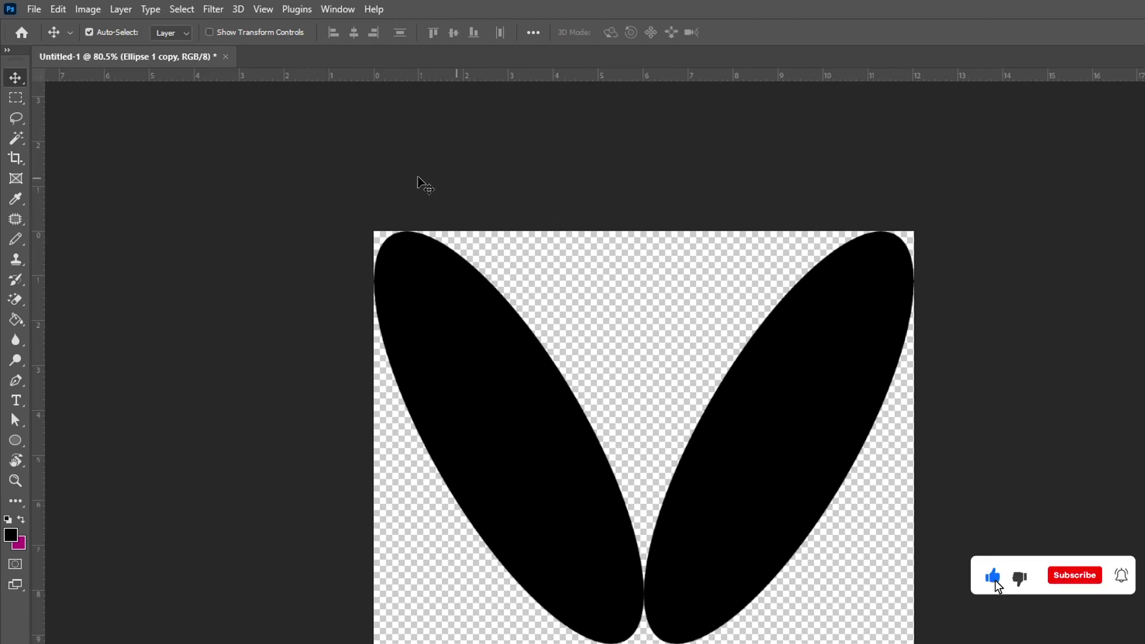
Define the V of ellipses as a pattern named 'Knitte Pattern'.
left_click(58, 9)
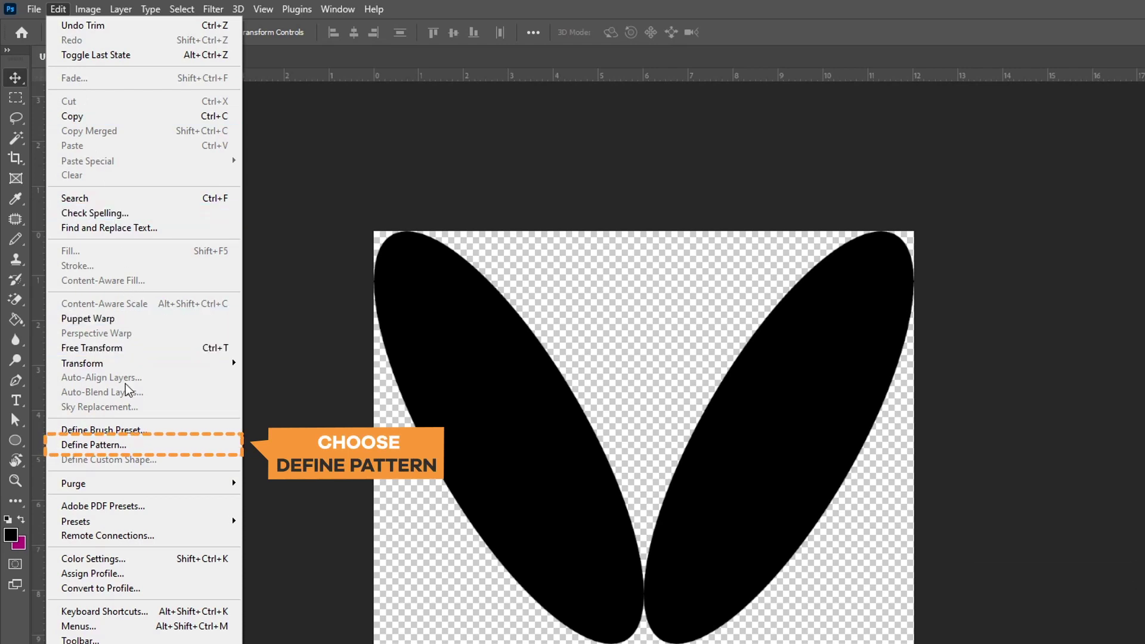
left_click(93, 445)
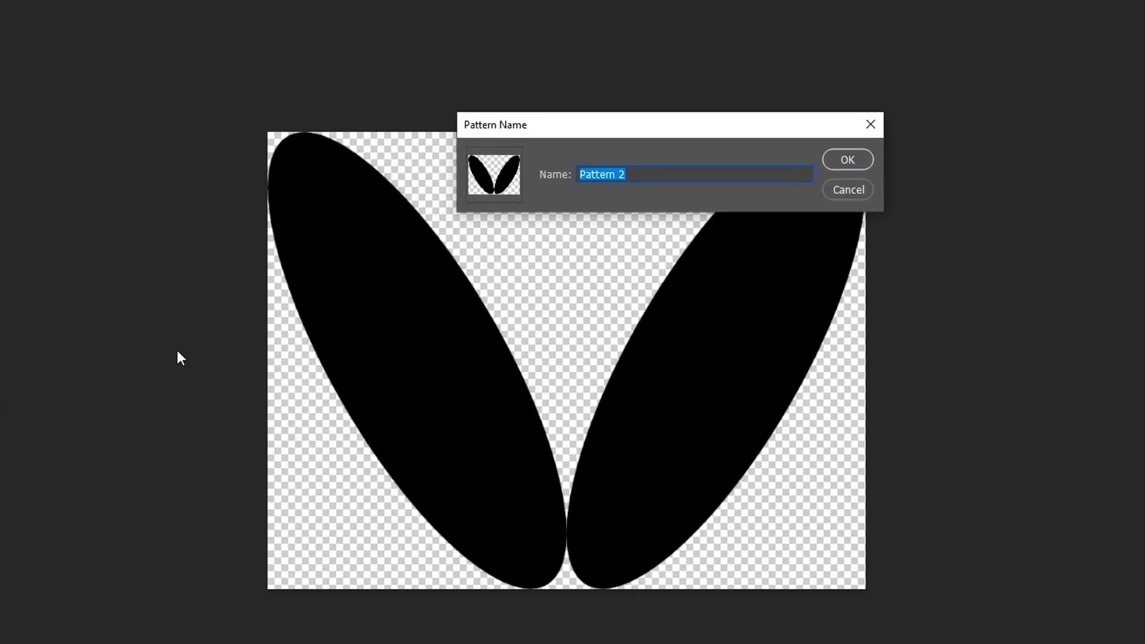
type("Knitte P")
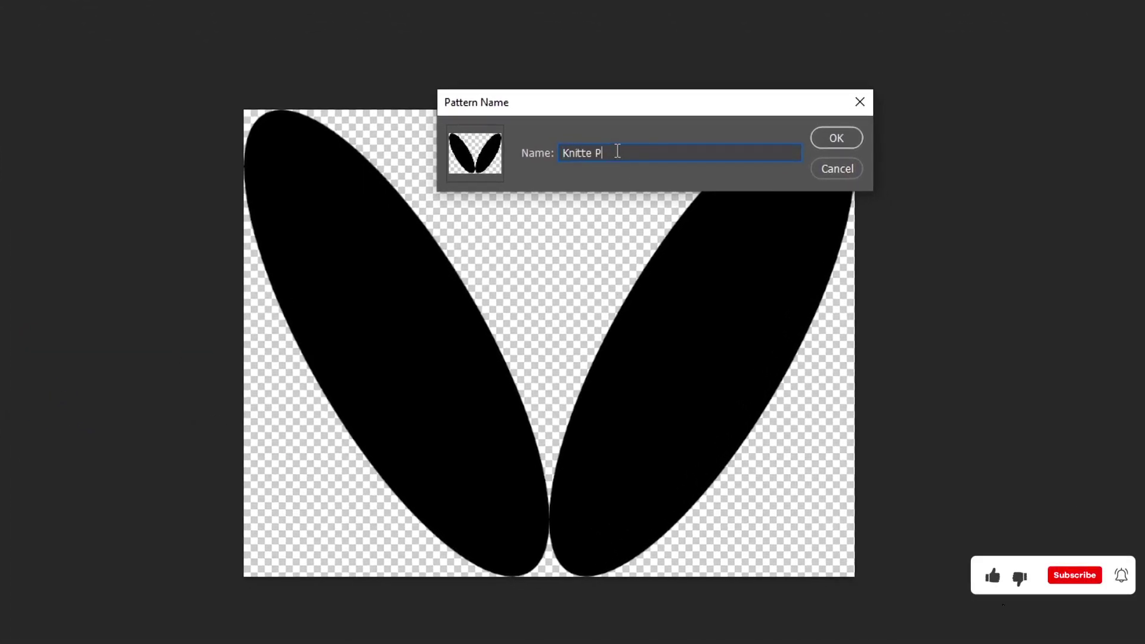
type("attern")
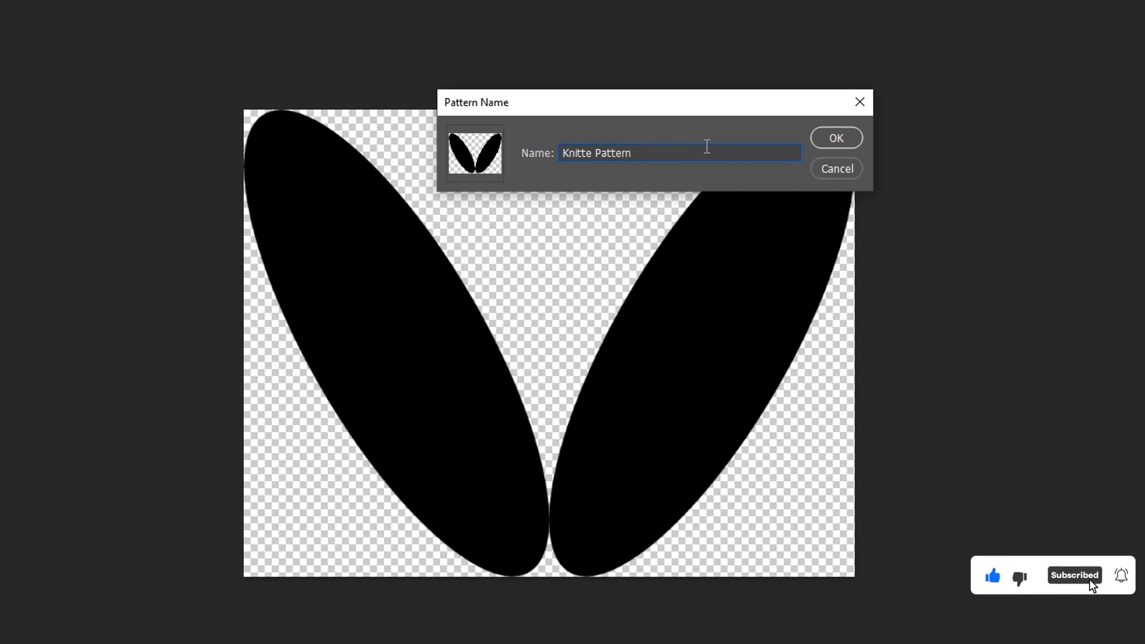
left_click(829, 139)
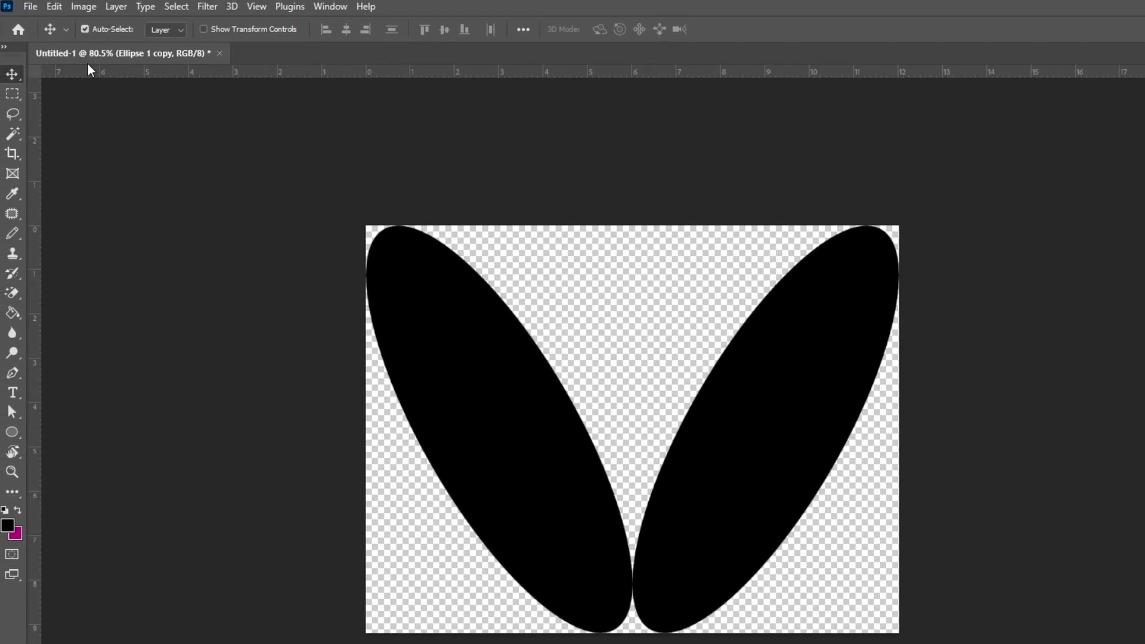
Create a second 1920 × 1080 document and keep black as the foreground colour.
left_click(35, 9)
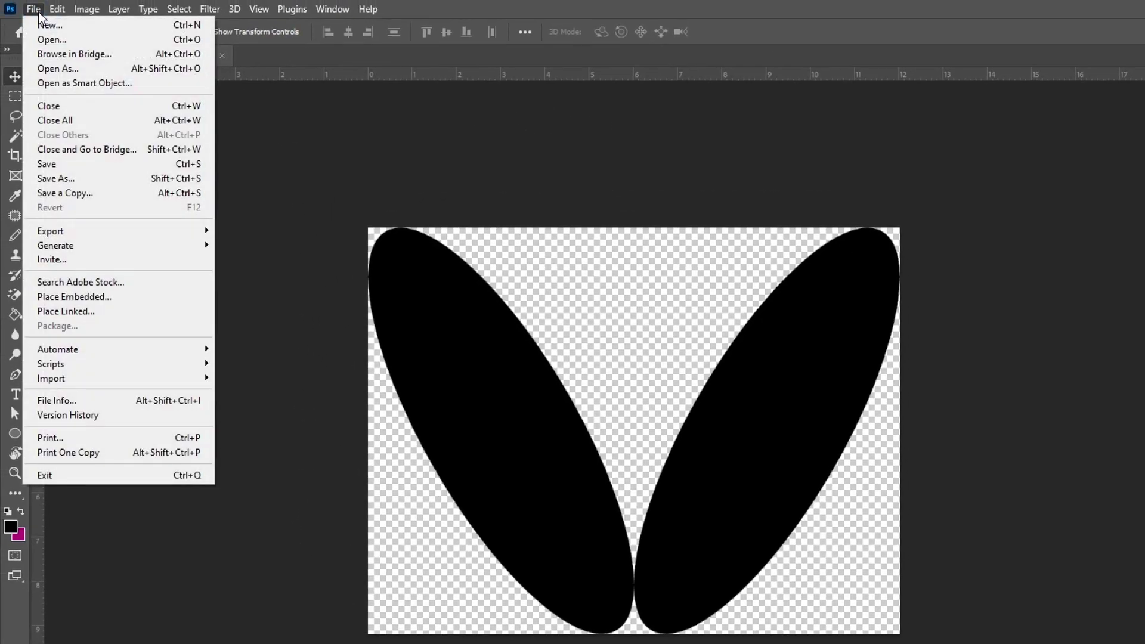
left_click(43, 24)
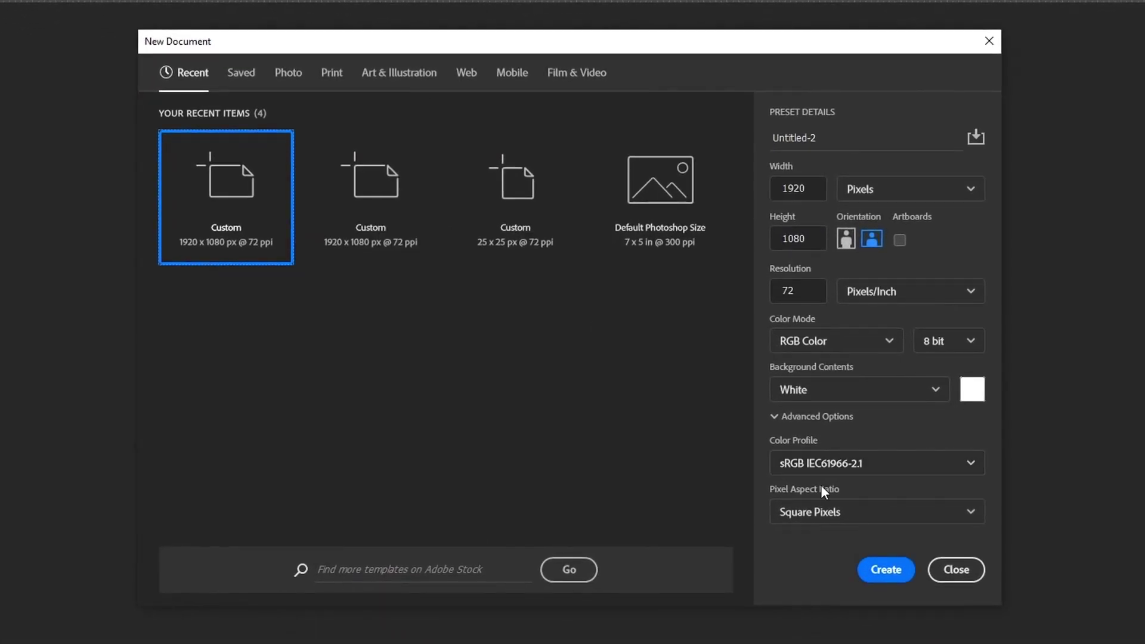
left_click(886, 569)
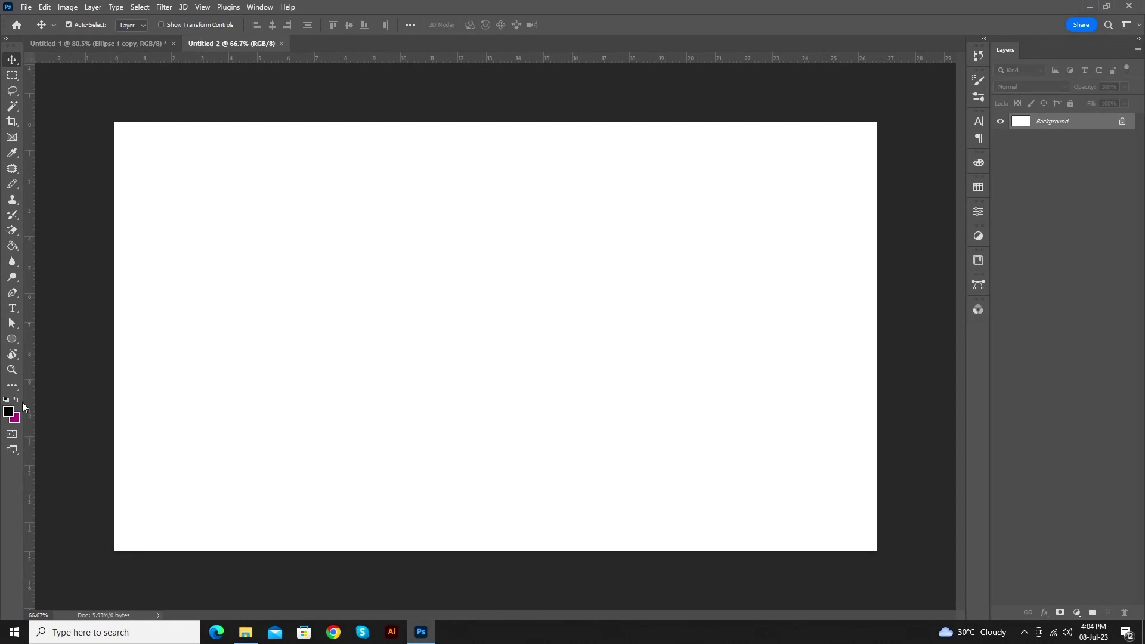
left_click(8, 411)
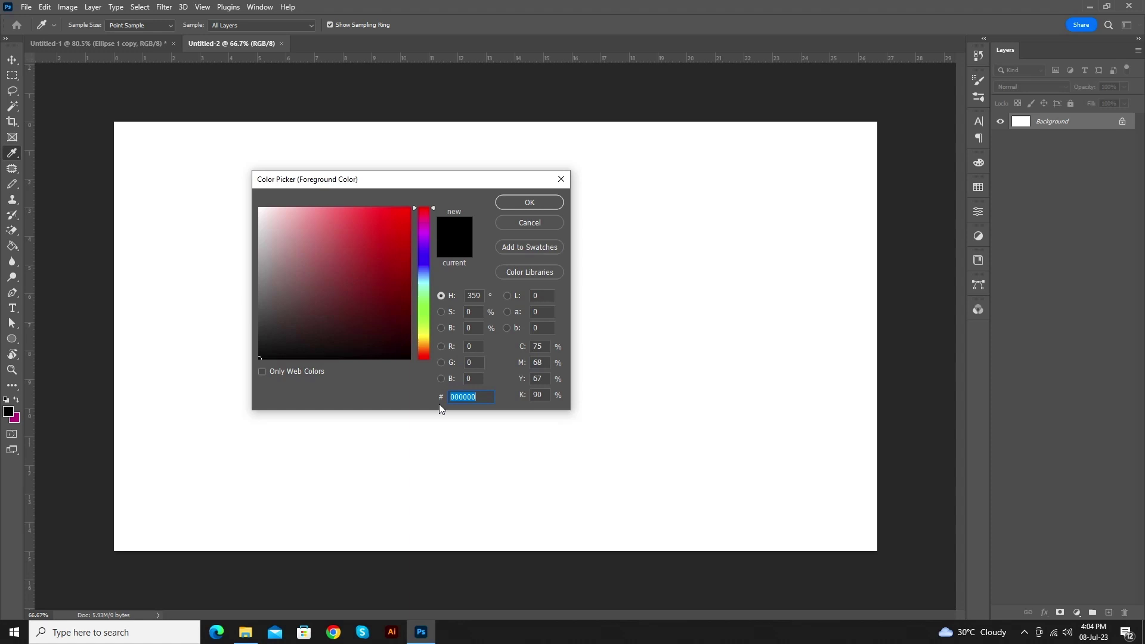
left_click(512, 204)
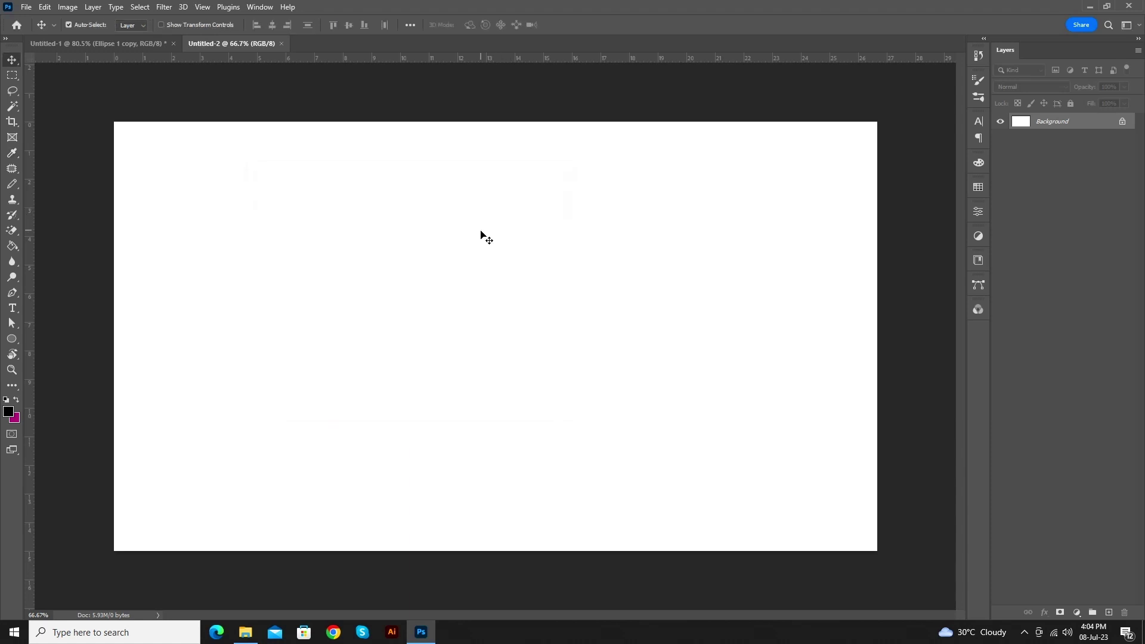
Fill the background black and add a Pattern Fill layer using Knitte Pattern.
key("g")
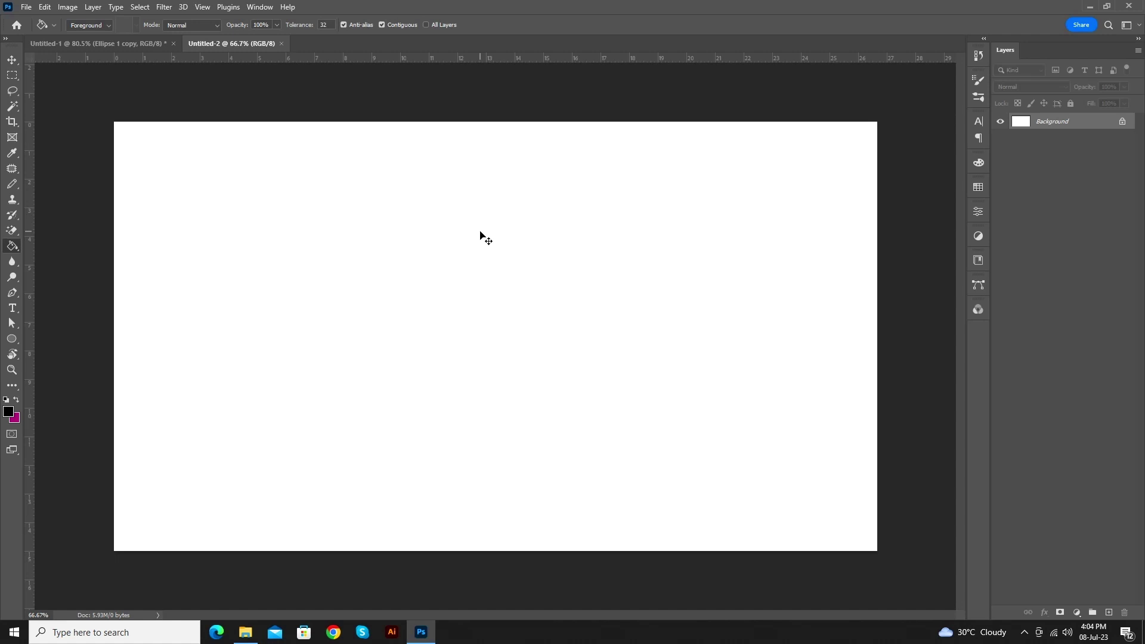
left_click(480, 233)
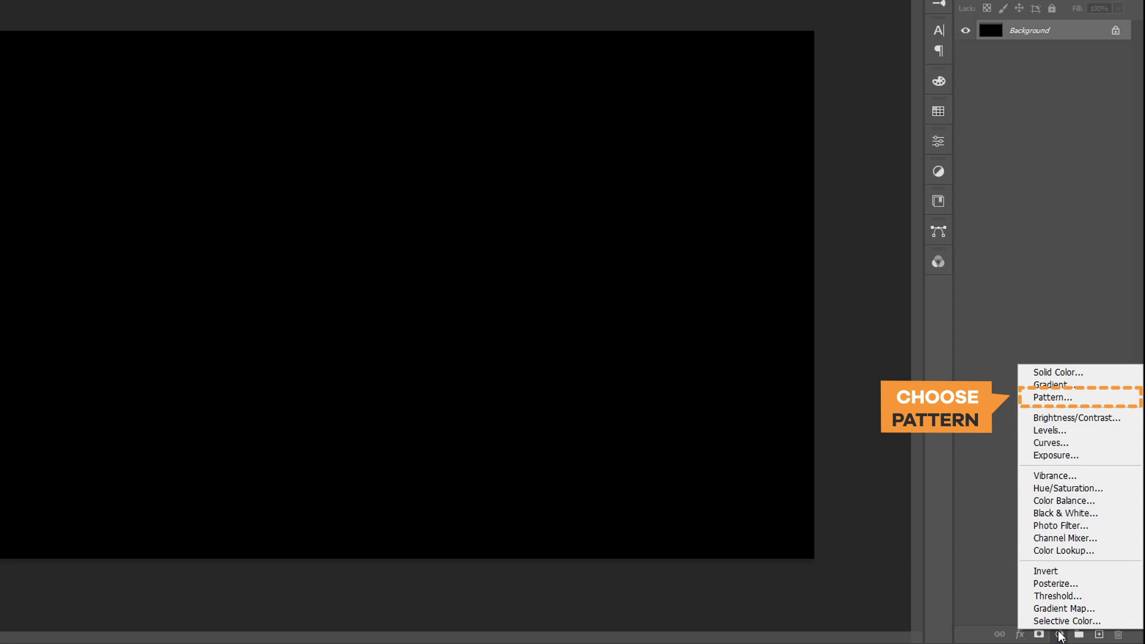
left_click(1047, 398)
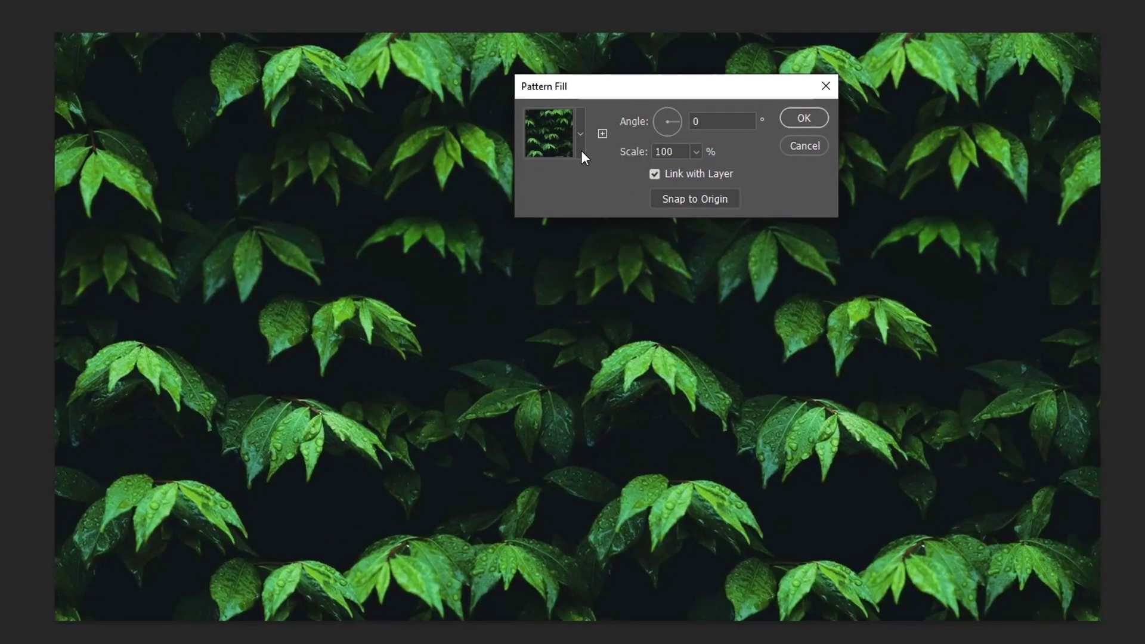
left_click(579, 147)
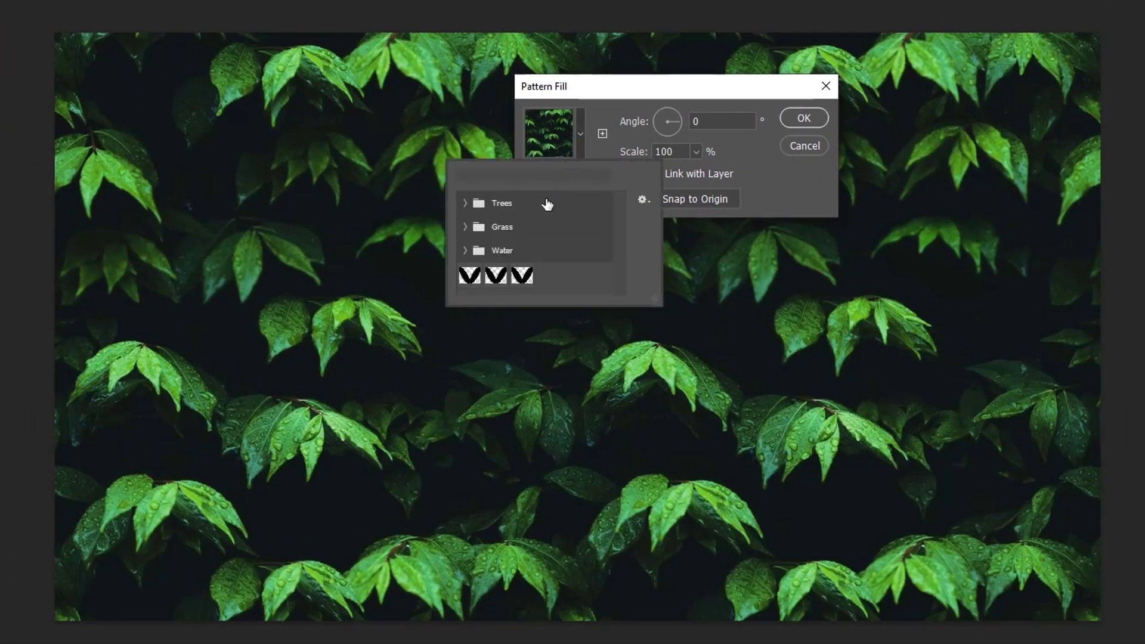
left_click(523, 275)
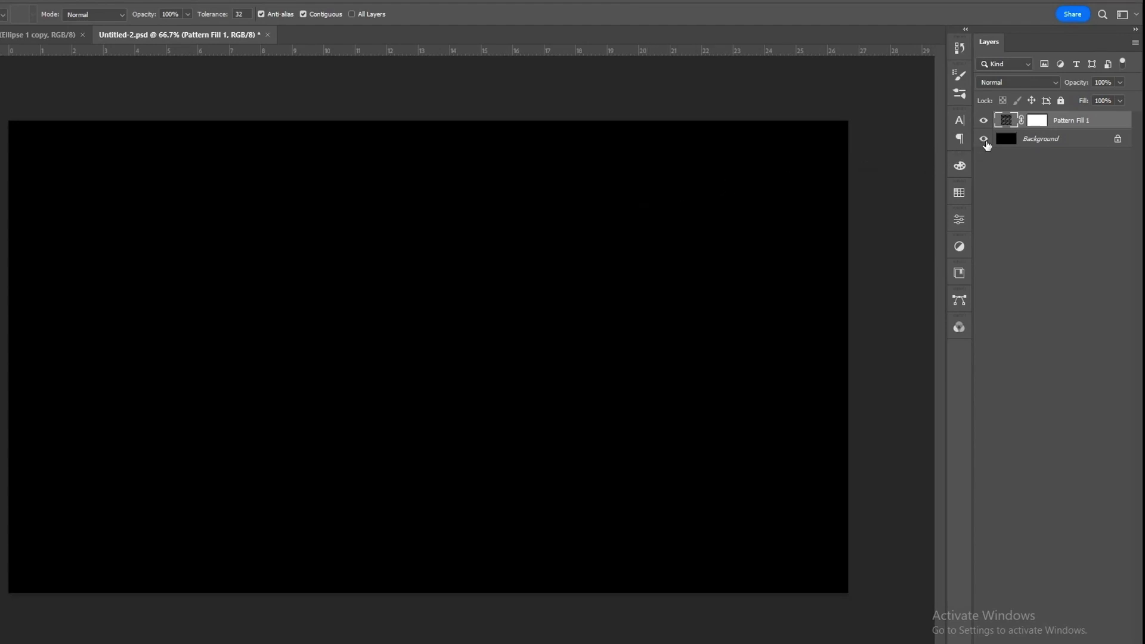
Check the pattern, then drag decorative_christmas_pattern_background_design_0911 from the Ref folder into the document.
left_click(985, 141)
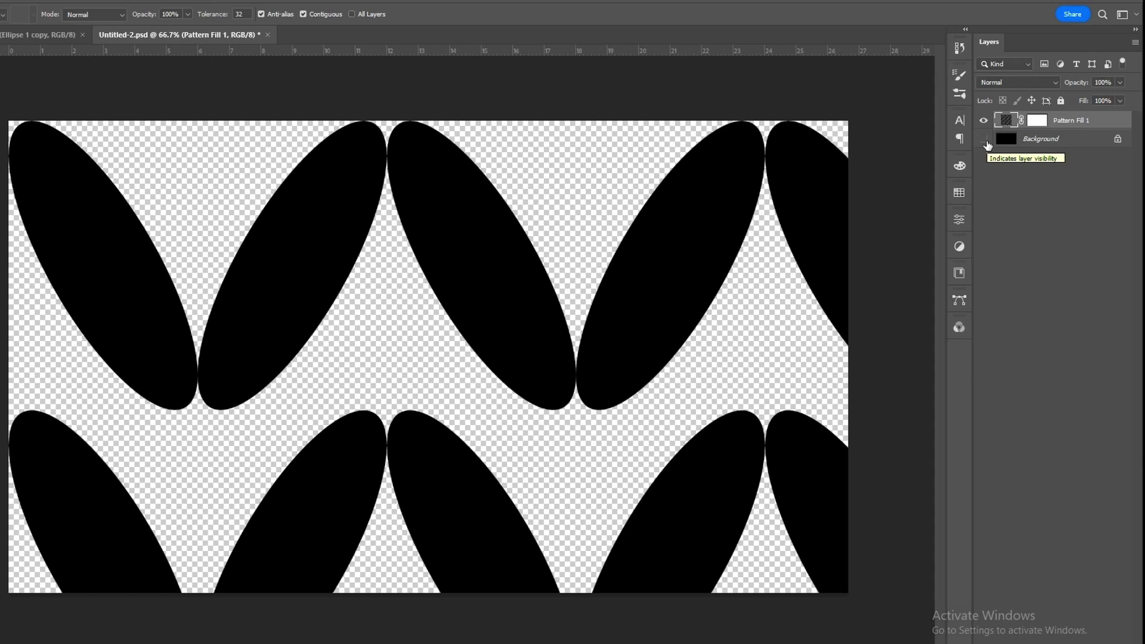
left_click(984, 140)
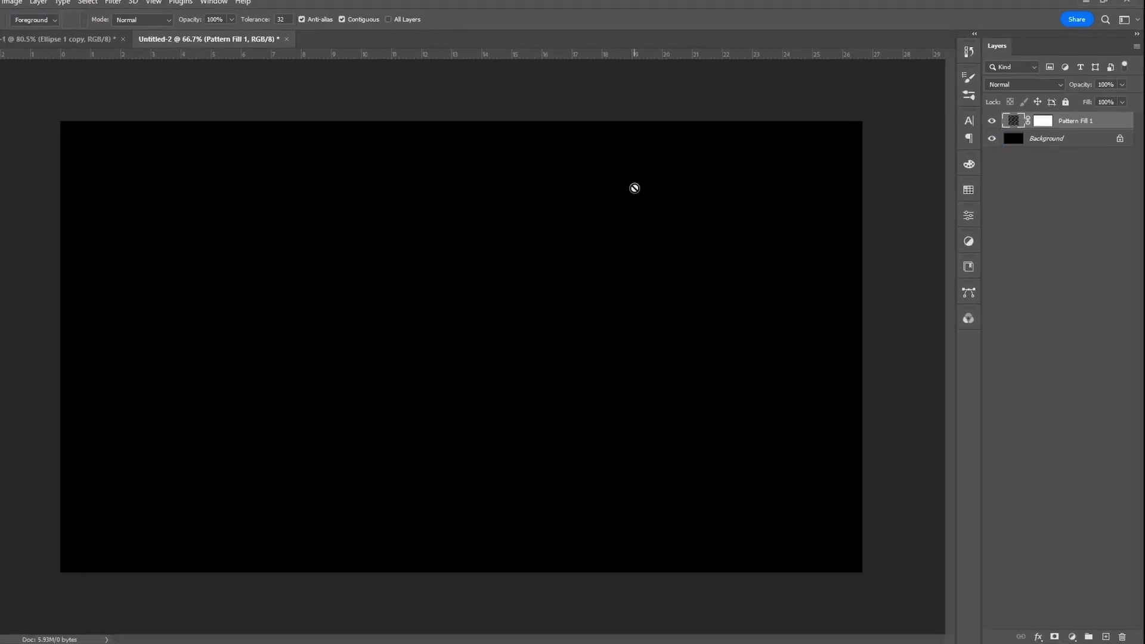
key("alt+Tab")
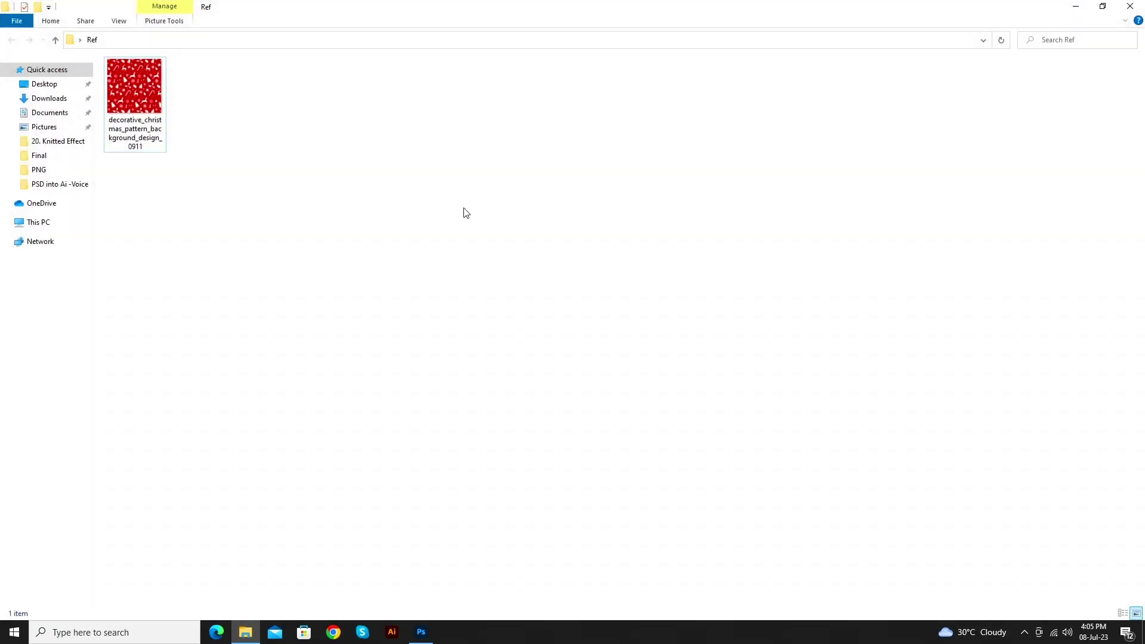
left_click_drag(128, 96, 499, 308)
key("alt+Tab")
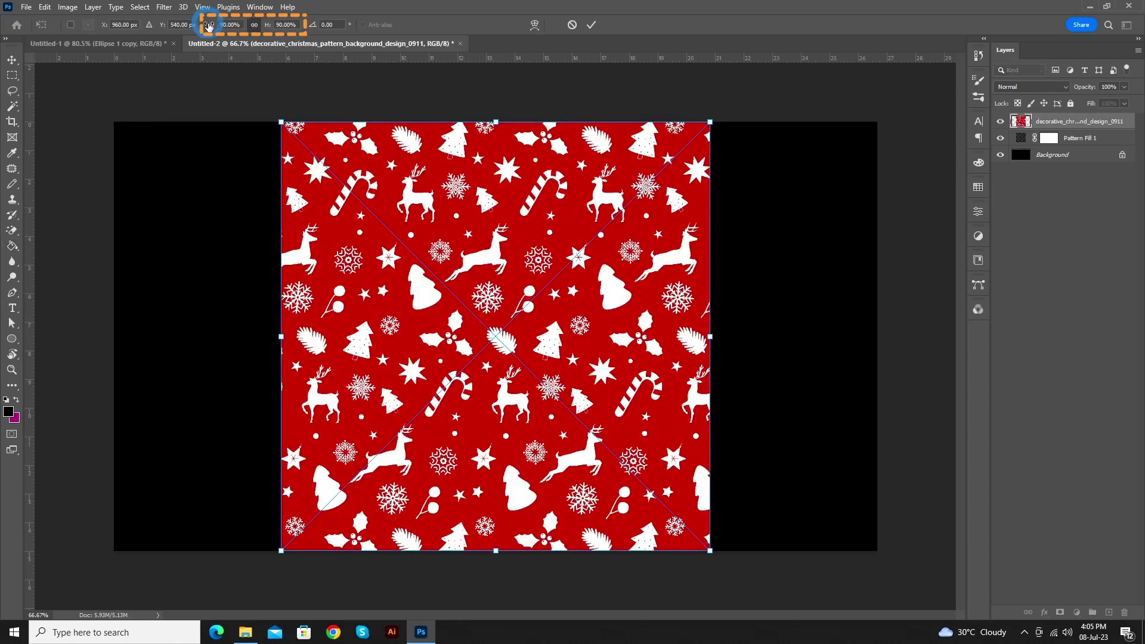
Scale the Christmas image to 161% and move it down to cover the canvas.
left_click_drag(213, 31, 251, 41)
left_click_drag(389, 328, 391, 439)
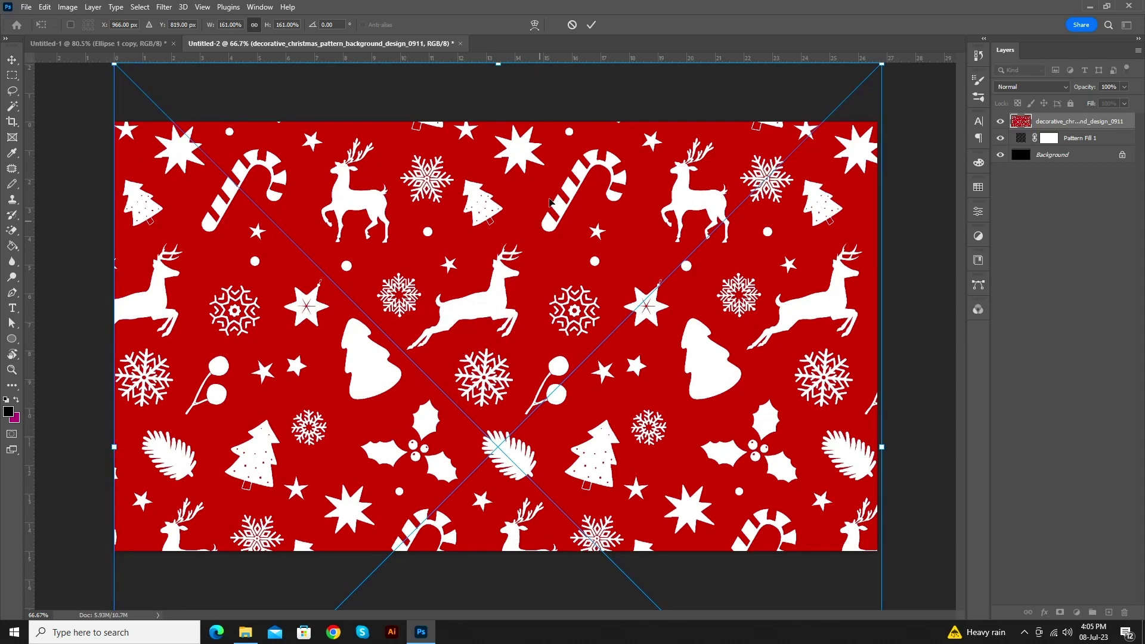
left_click(589, 25)
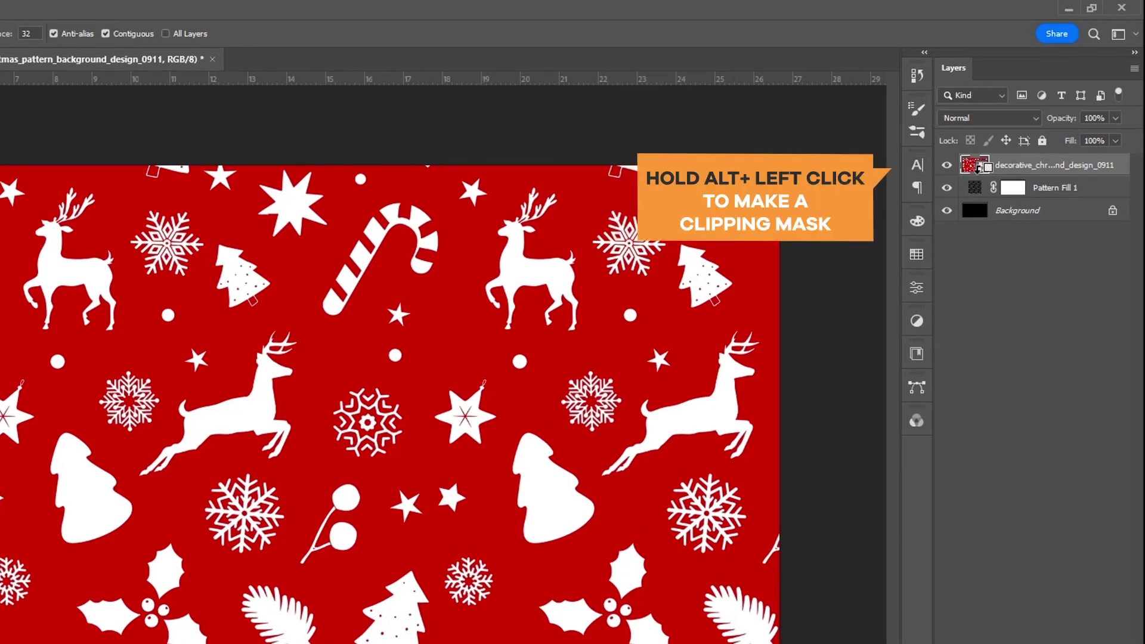
Clip the Christmas image to Pattern Fill 1, then reduce the ellipse pattern's scale to 2%.
left_click(978, 169, "alt")
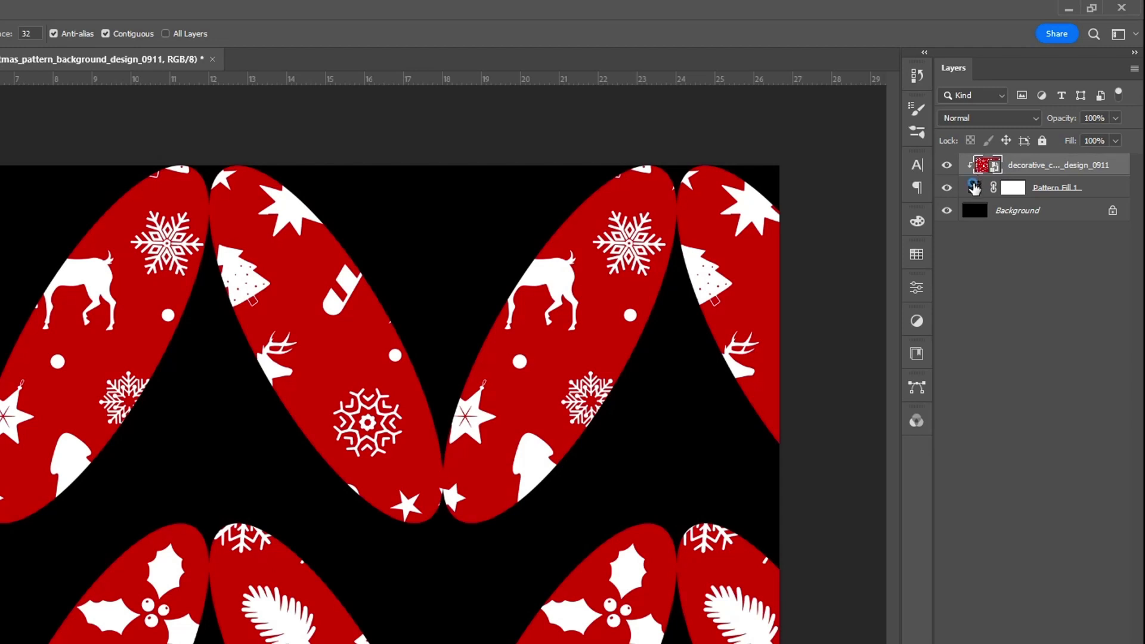
left_click(975, 188)
double_click(975, 188)
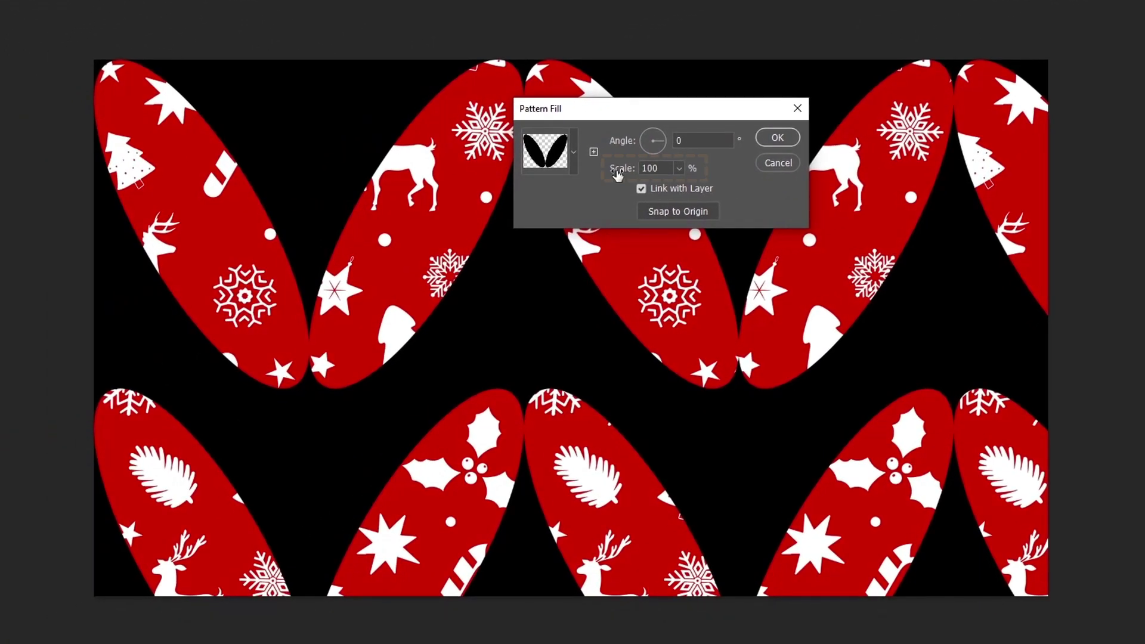
left_click_drag(617, 173, 545, 176)
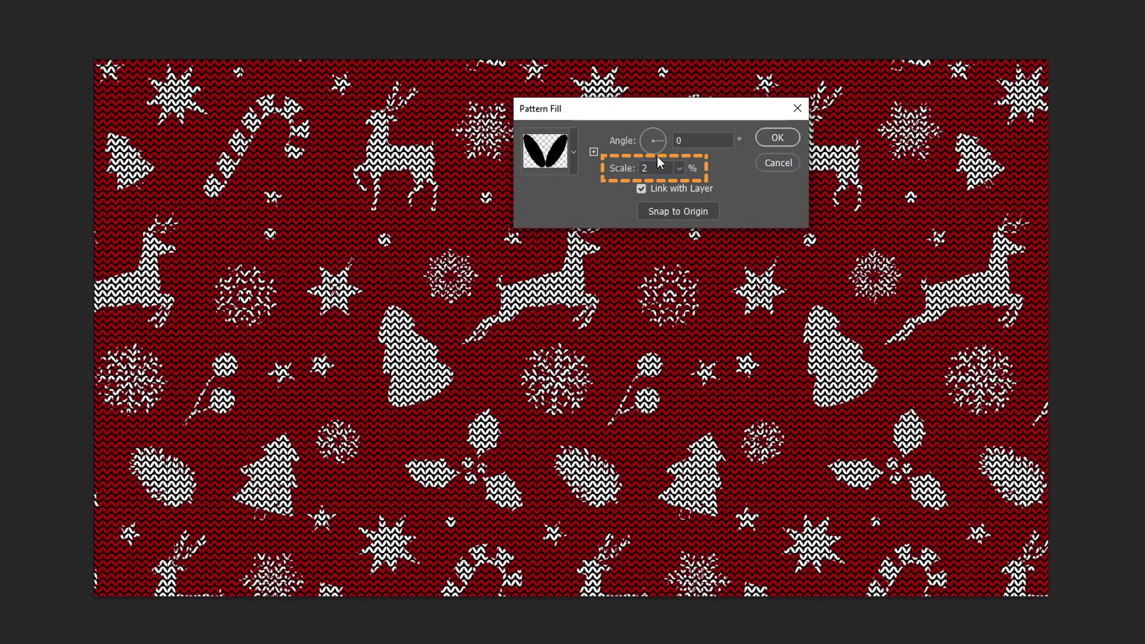
left_click(776, 142)
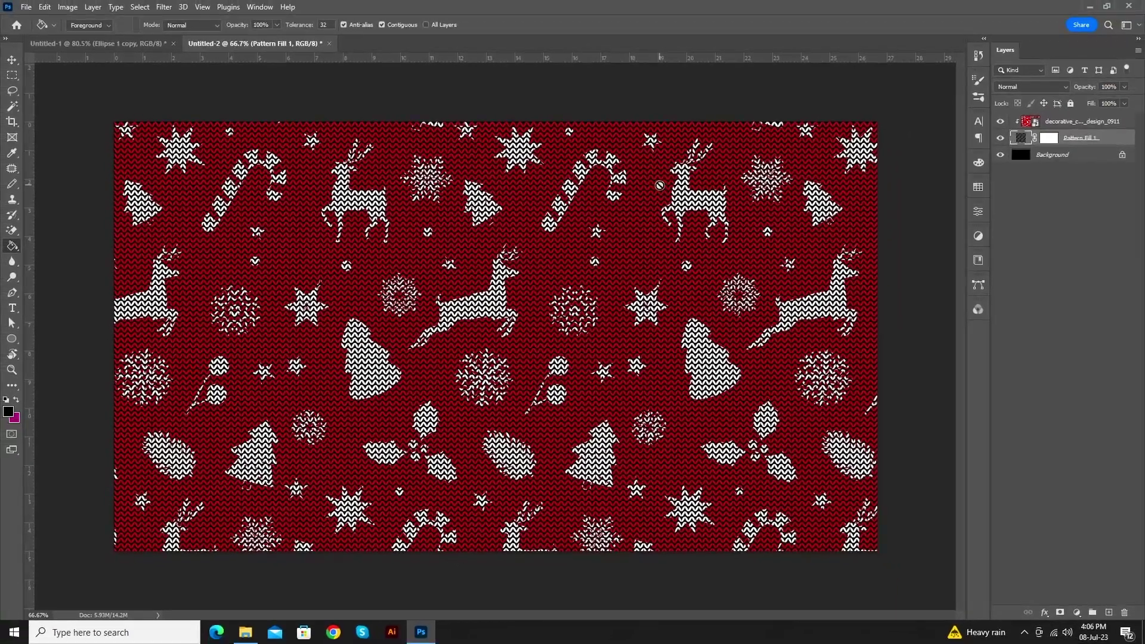